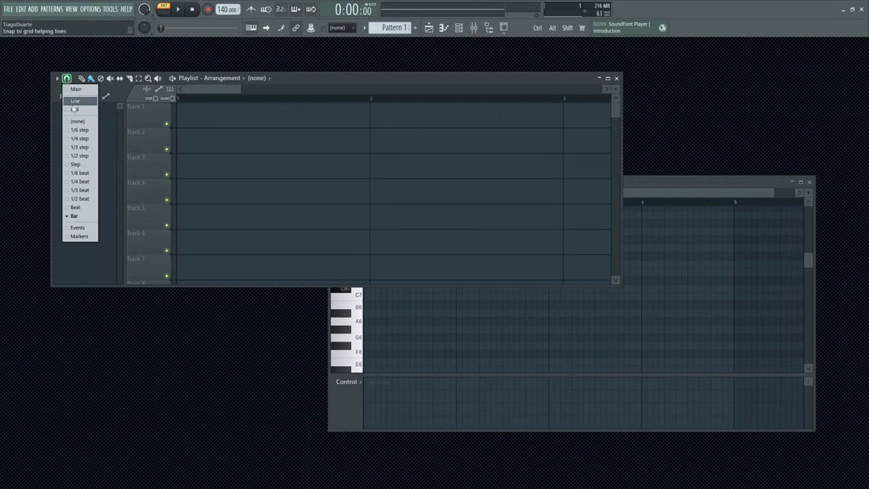
left_click(669, 182)
left_click(344, 183)
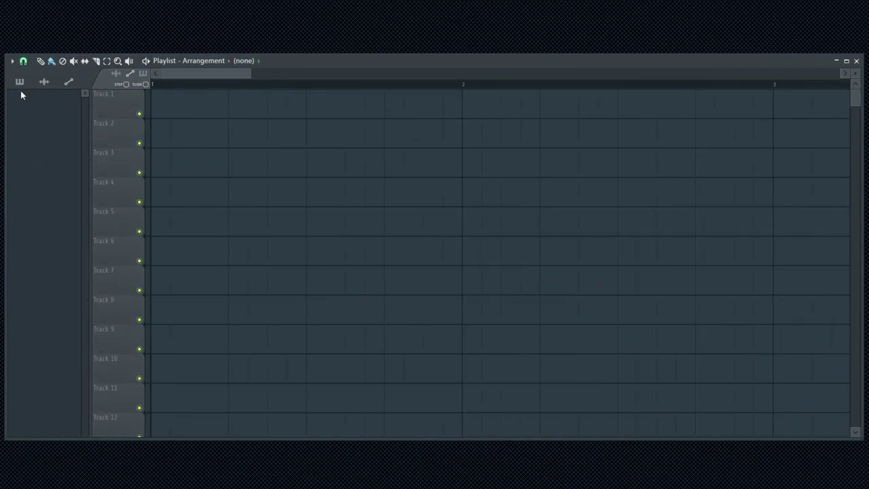
left_click(23, 61)
left_click(34, 211)
left_click(23, 60)
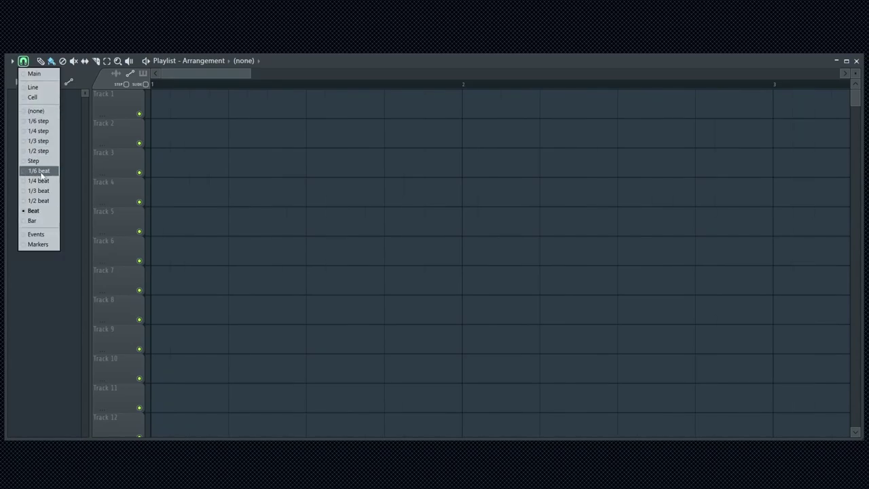
left_click(40, 171)
left_click(23, 60)
left_click(31, 221)
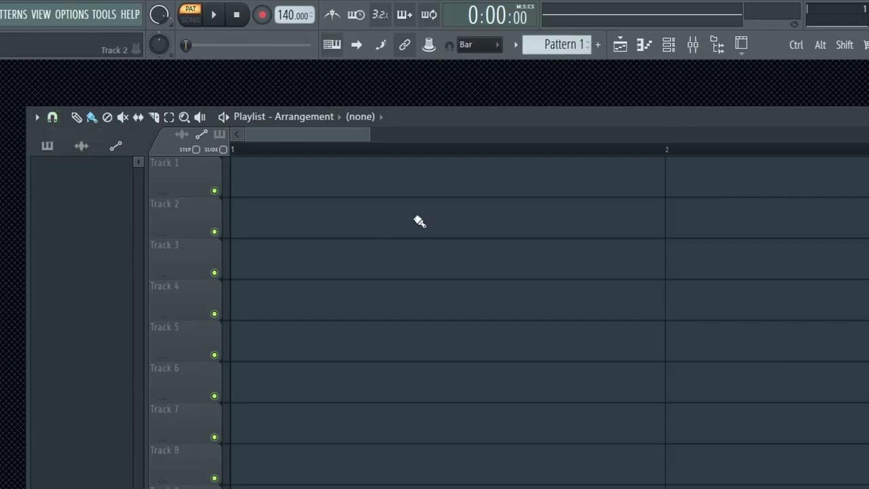
Step: Cycle the main toolbar snap through Step and Beat, then toggle snapping off and on with Alt
left_click(496, 45)
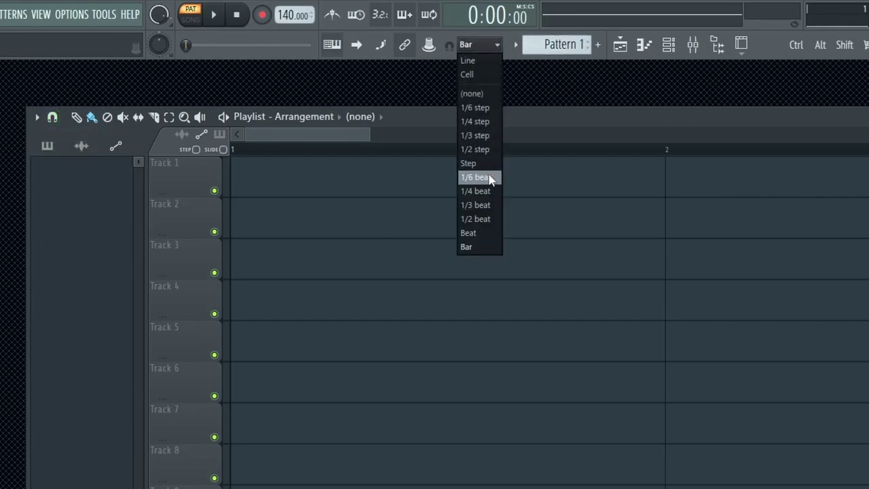
left_click(490, 165)
left_click(475, 45)
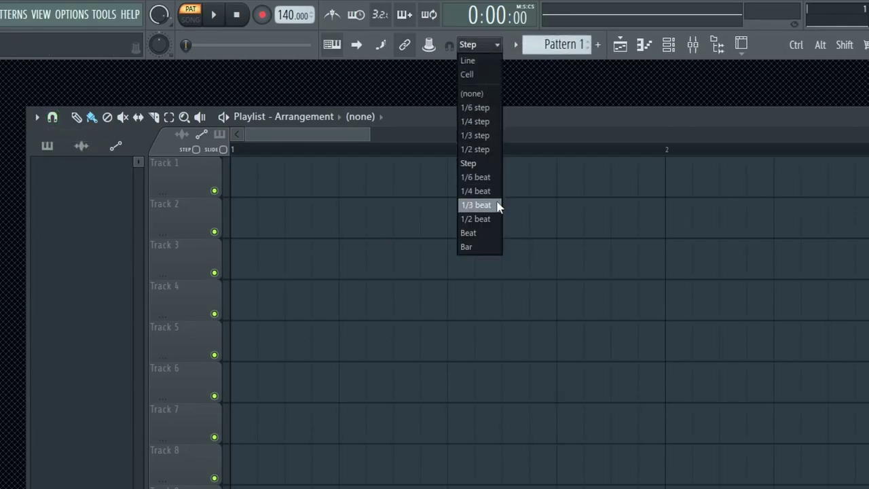
left_click(486, 233)
left_click(495, 45)
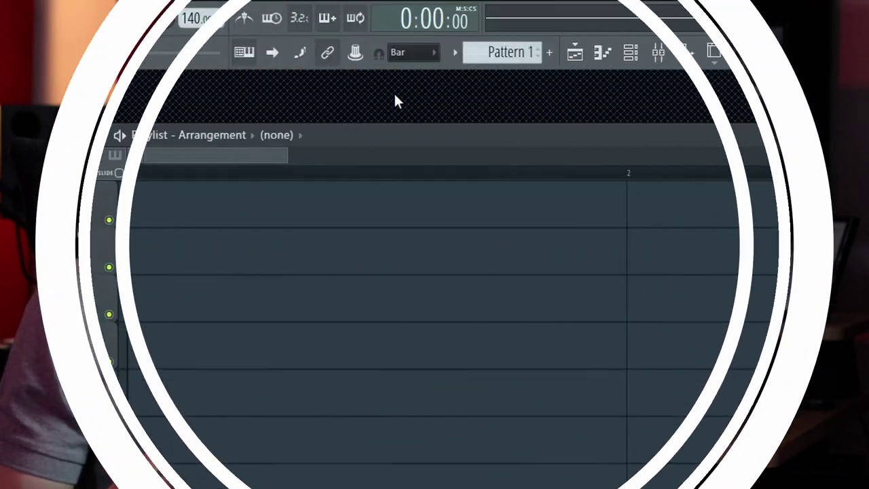
key("alt")
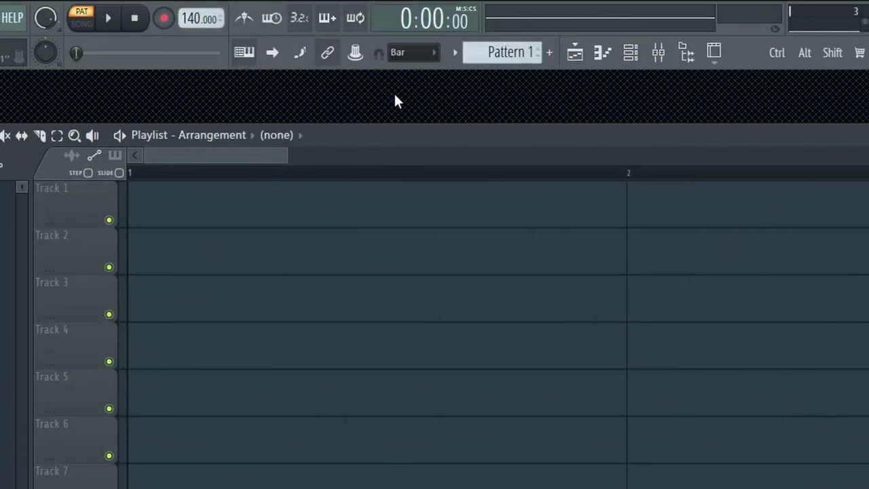
key("alt")
key("alt")
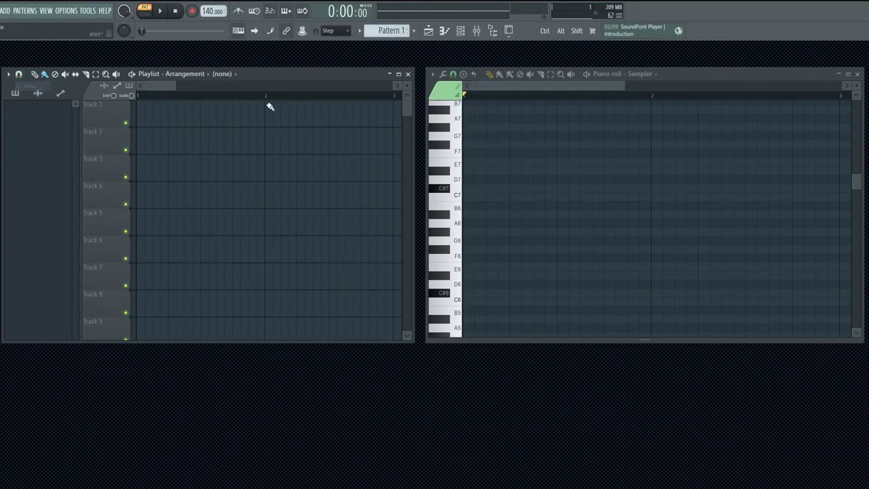
Step: In the piano roll's snap list, try Beat and Bar, then settle on Line
left_click(454, 75)
left_click(338, 31)
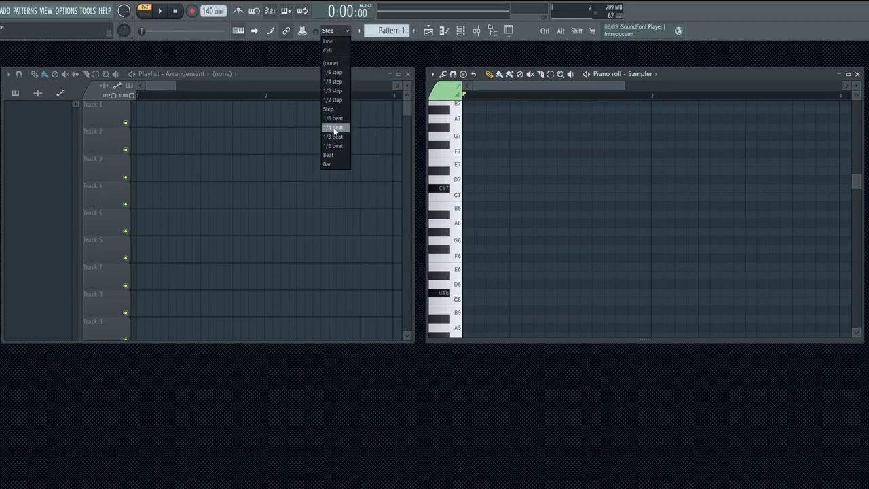
left_click(337, 157)
left_click(336, 31)
left_click(337, 164)
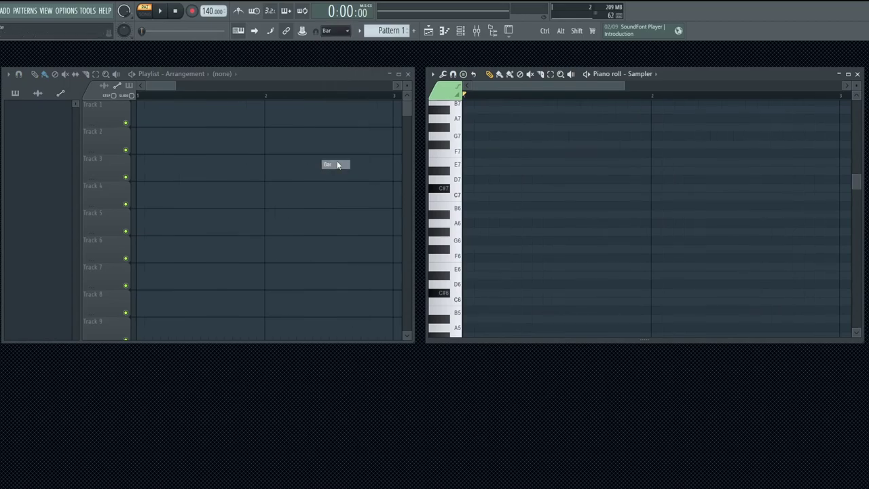
left_click(342, 32)
left_click(338, 80)
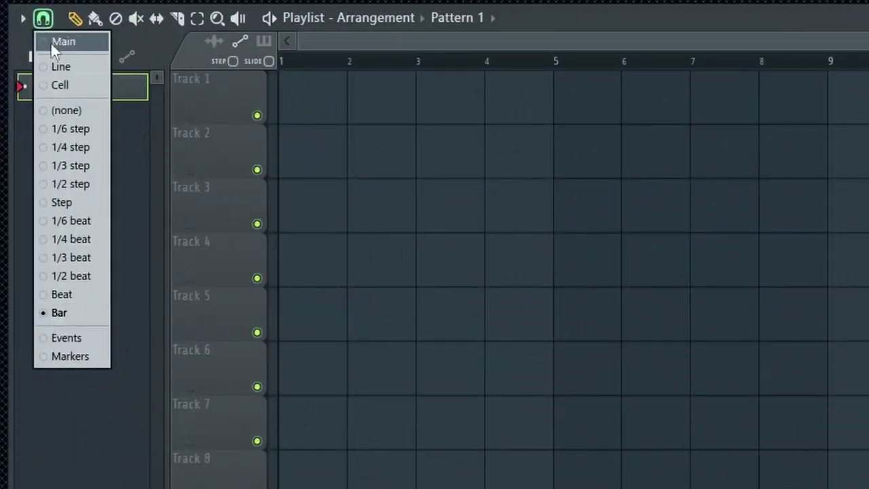
Step: Set snapping to Line and paint Pattern 1 clips on Tracks 1 and 2
left_click(62, 66)
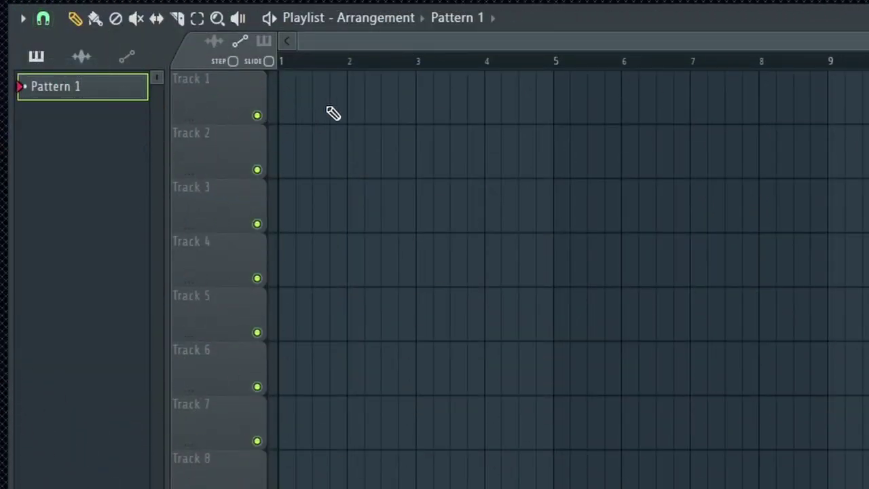
left_click(324, 109)
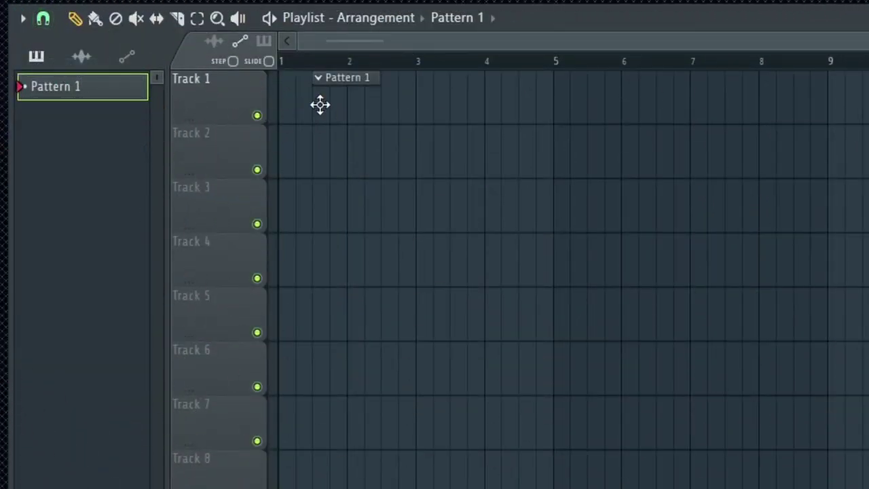
left_click(330, 156)
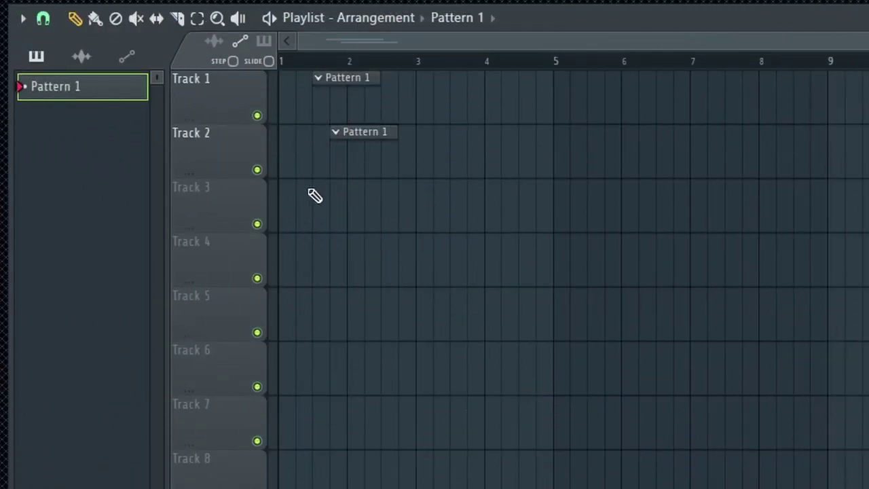
Step: Drag the Track 2 Pattern 1 clip earlier along the timeline
scroll(316, 197, "up", 6, "ctrl")
scroll(406, 210, "up", 5, "ctrl")
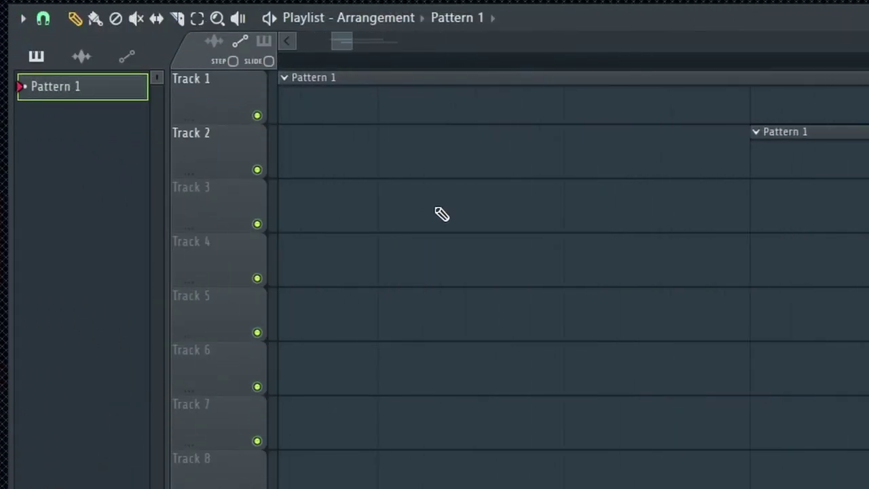
scroll(825, 167, "down", 1, "ctrl")
left_click_drag(814, 167, 648, 167)
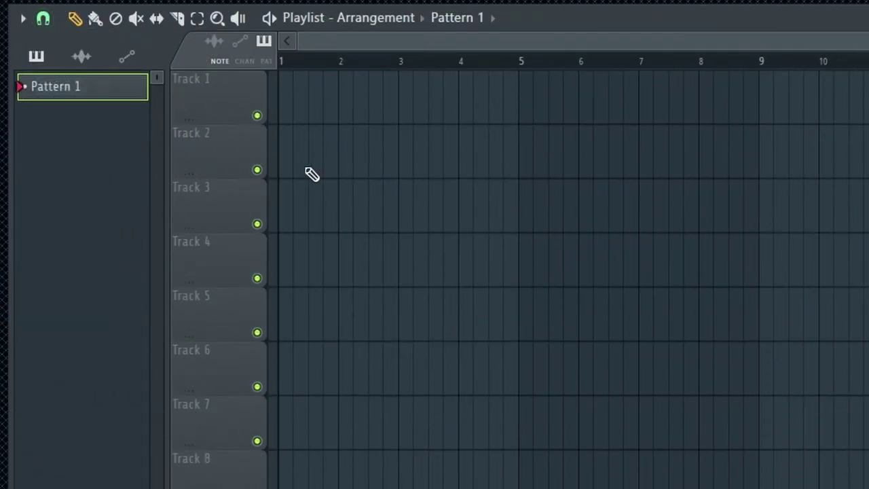
Step: Paint a Pattern 1 clip on Track 2 at the grid line just before bar 2
left_click(338, 166)
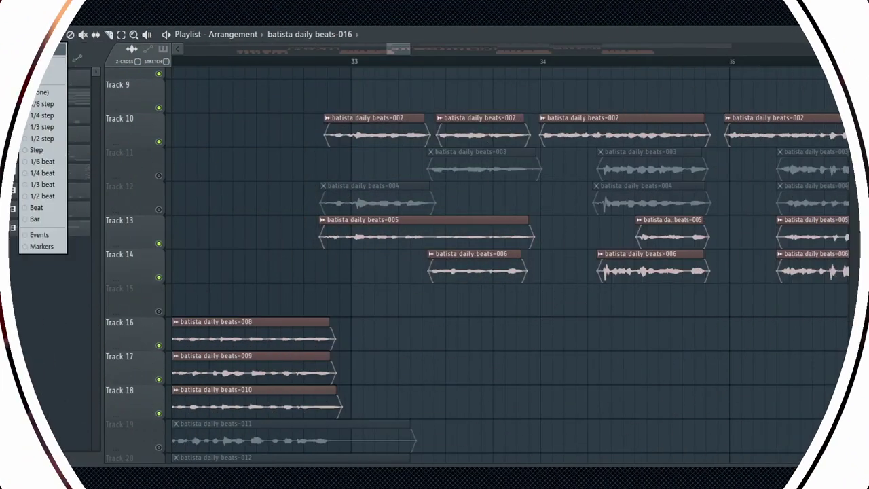
Step: Turn snapping off and shift the start of the batista daily beats-005 clip
left_click(39, 91)
scroll(323, 261, "up", 2)
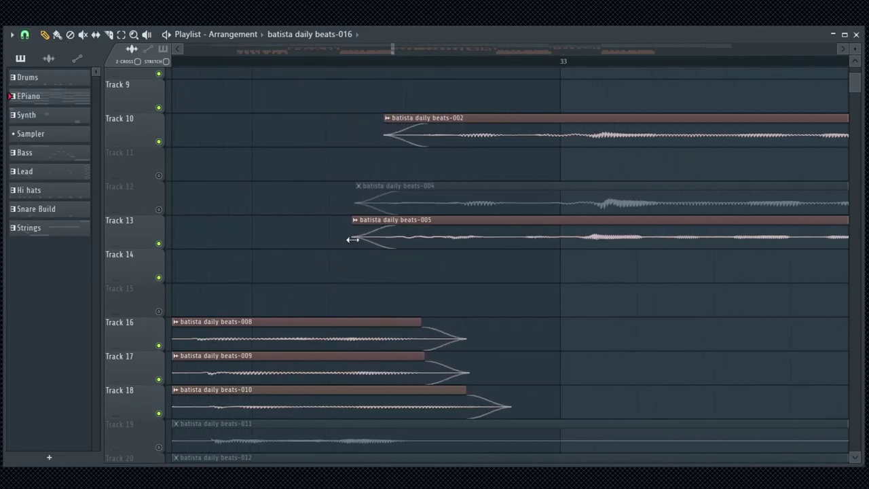
mouse_move(351, 238)
left_mouse_down()
mouse_move(503, 246)
mouse_move(360, 245)
left_mouse_up()
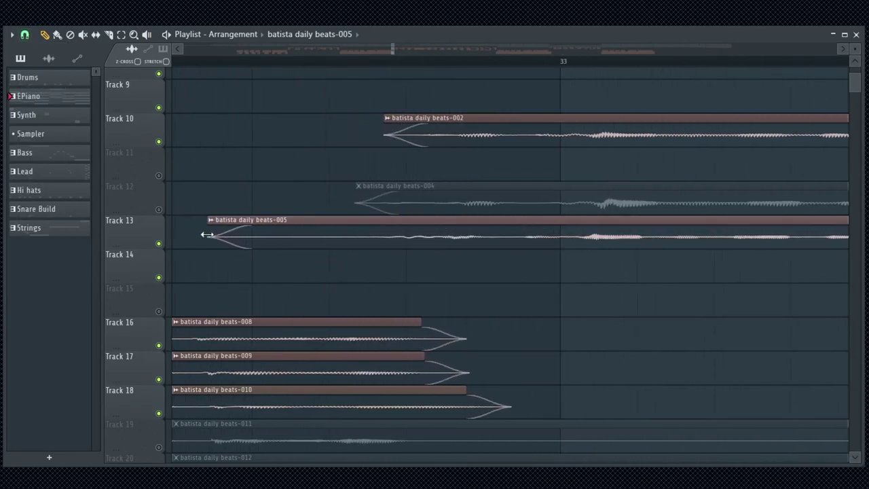
Step: Select the batista daily beats-006 clip and slide it slightly along Track 14
scroll(518, 270, "down", 2)
scroll(265, 291, "right", 3)
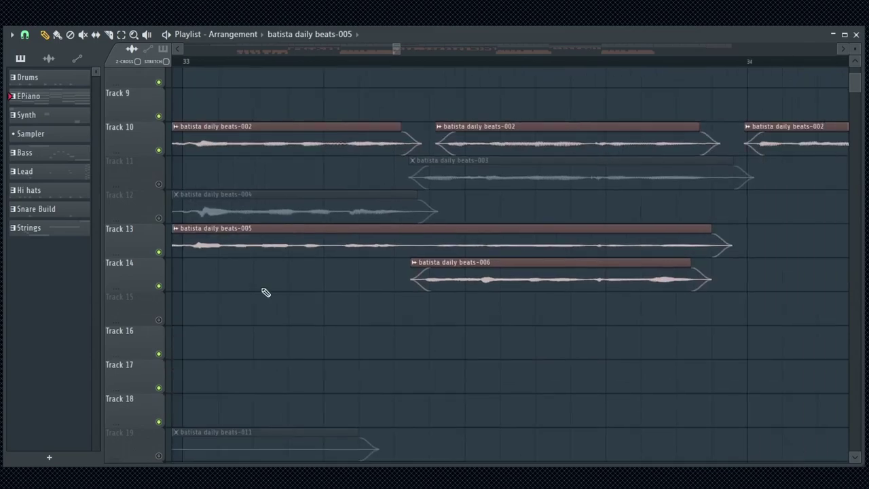
scroll(518, 309, "up", 2)
left_click(502, 284)
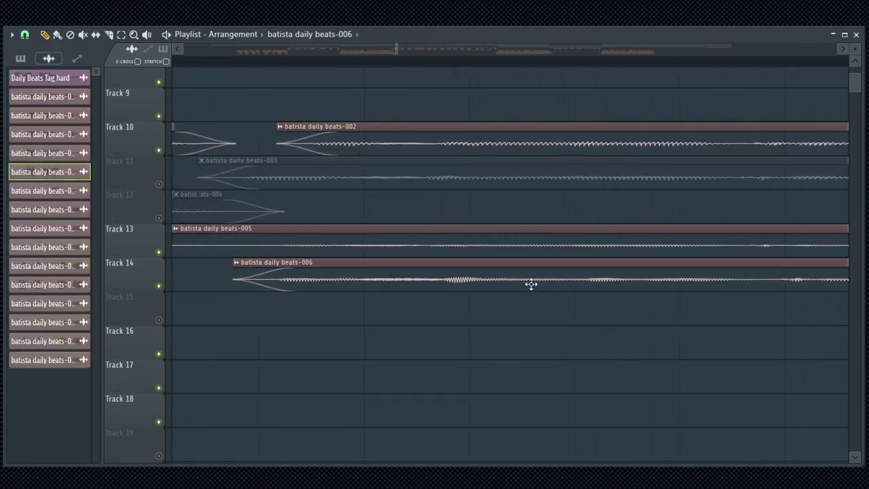
scroll(591, 322, "down", 3)
mouse_move(465, 284)
left_mouse_down()
mouse_move(476, 287)
mouse_move(466, 287)
left_mouse_up()
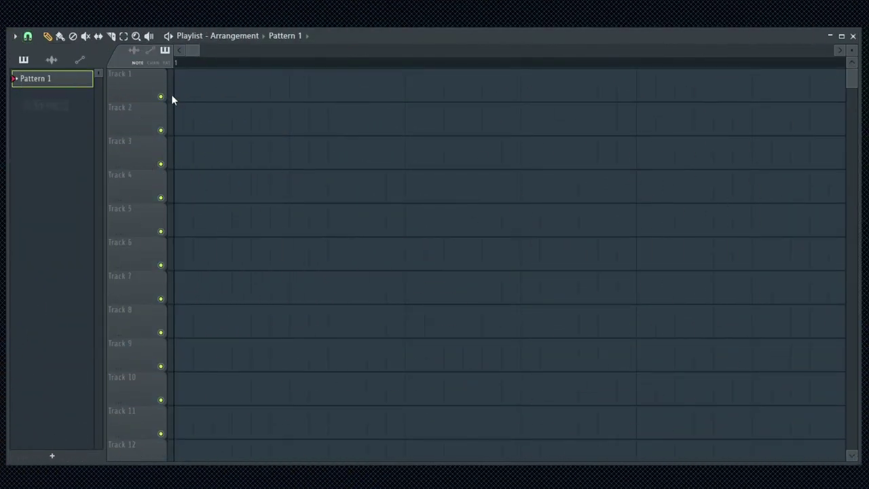
Step: Paint Pattern 1 on Tracks 1–5 using snaps of none, 1/4, 1/3, 1/2 step and Step
left_click(178, 89)
left_click(27, 35)
left_click(36, 117)
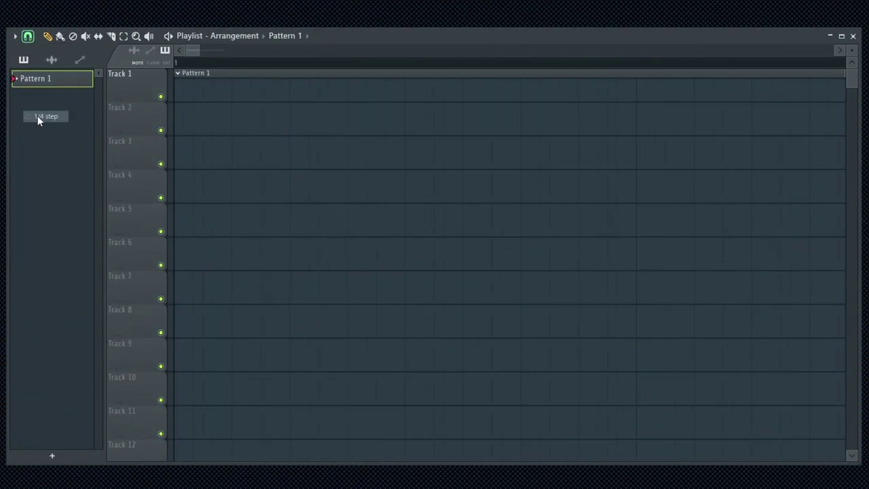
left_click(205, 122)
left_click(27, 36)
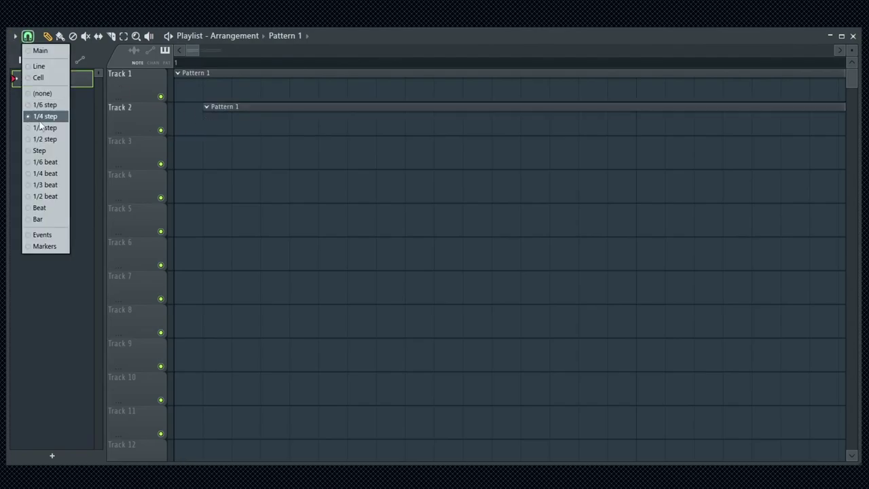
left_click(37, 122)
left_click(218, 152)
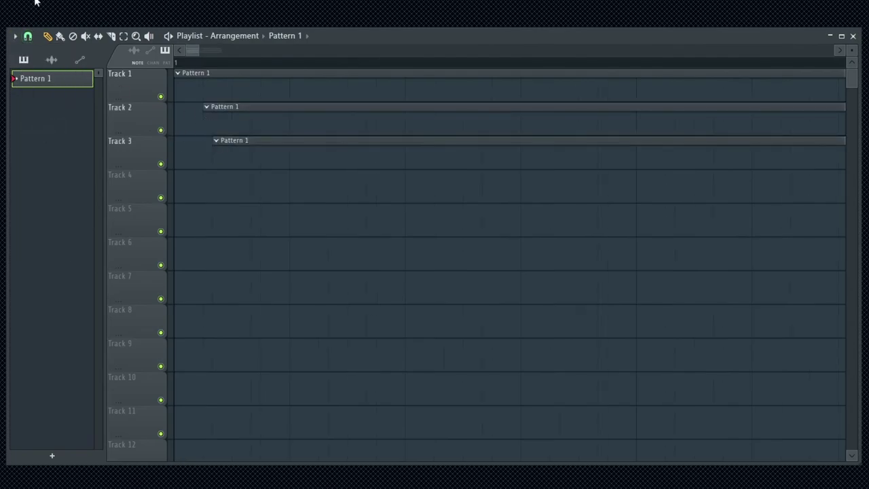
left_click(27, 36)
left_click(46, 138)
left_click(236, 183)
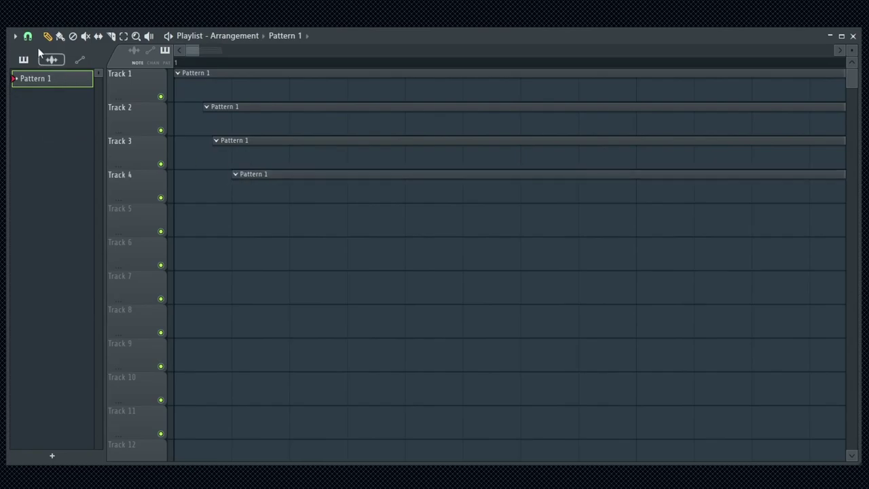
left_click(27, 35)
left_click(39, 150)
left_click(293, 217)
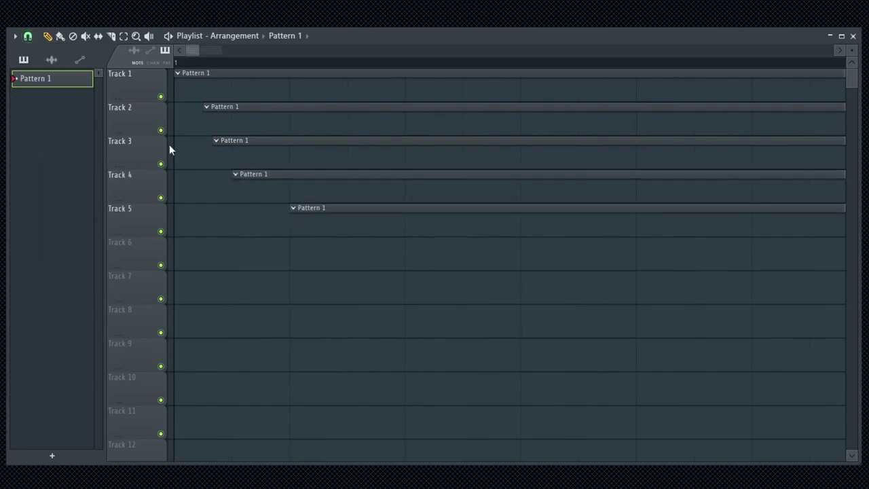
Step: Paint Pattern 1 on Tracks 6–8 with snap set to 1/6, 1/4 and 1/3 beat
left_click(27, 35)
left_click(38, 161)
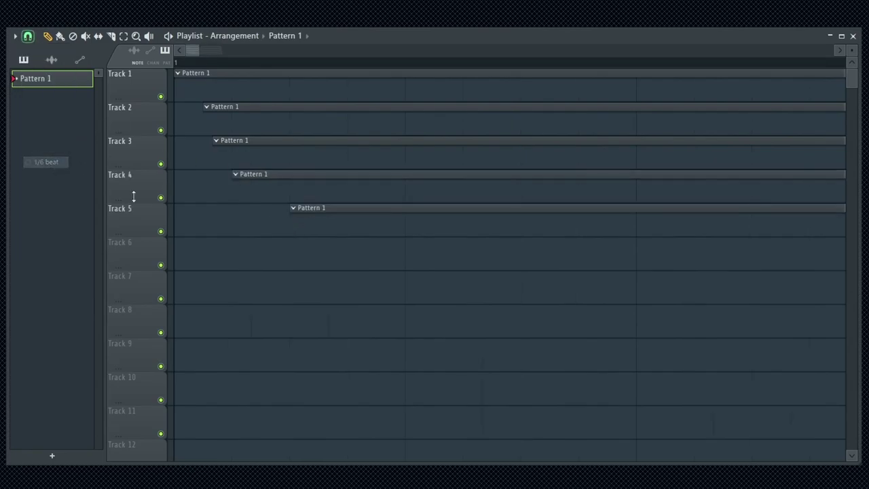
left_click(261, 252)
left_click(27, 36)
left_click(39, 173)
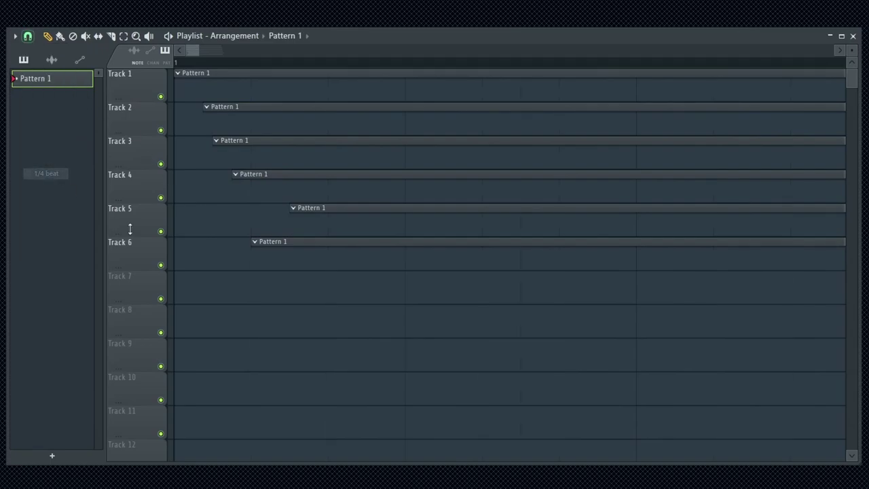
left_click(290, 286)
left_click(27, 35)
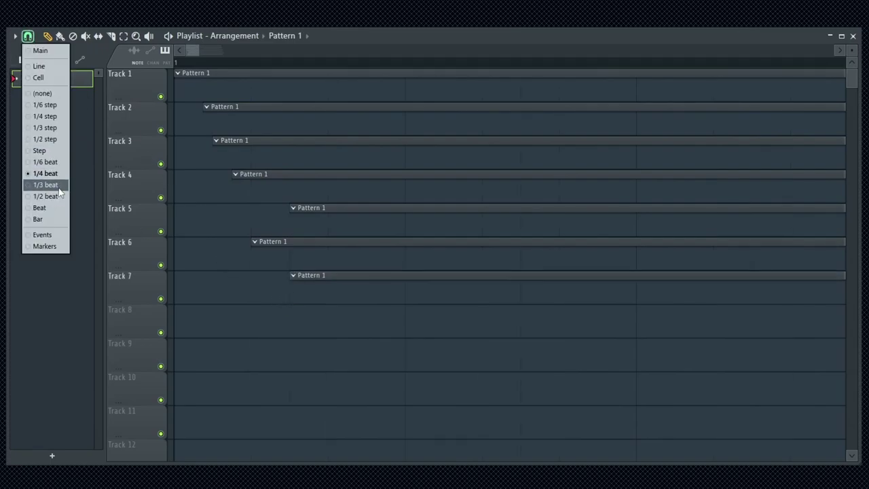
left_click(39, 185)
left_click(330, 319)
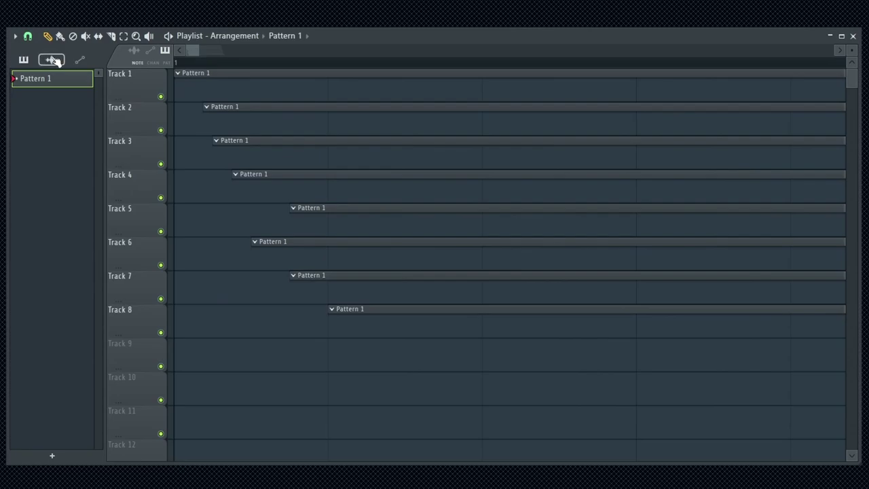
Step: Paint Pattern 1 on Tracks 9–11 using 1/2 beat, Beat and Bar, the last at bar 2
left_click(27, 35)
left_click(38, 196)
left_click(407, 353)
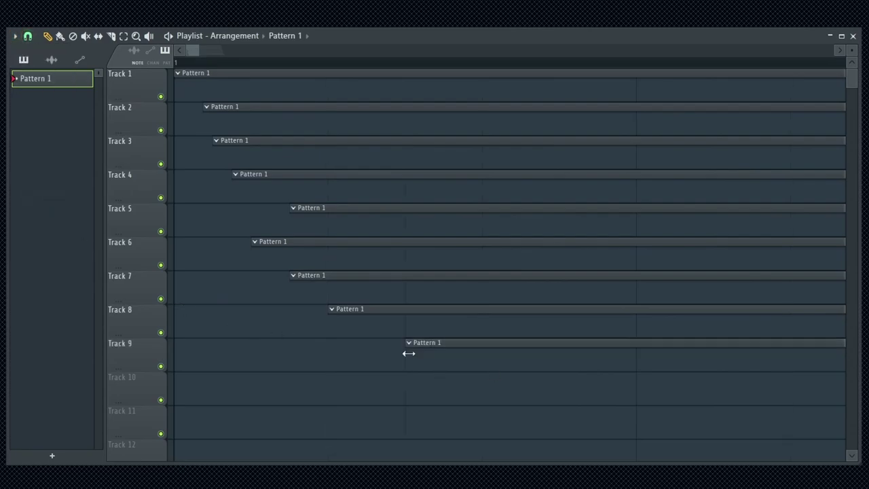
left_click(27, 35)
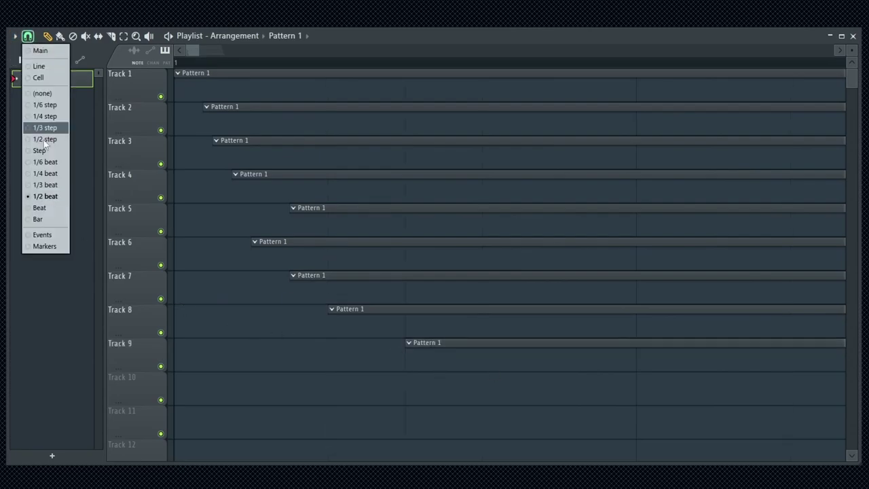
left_click(39, 208)
left_click(645, 385)
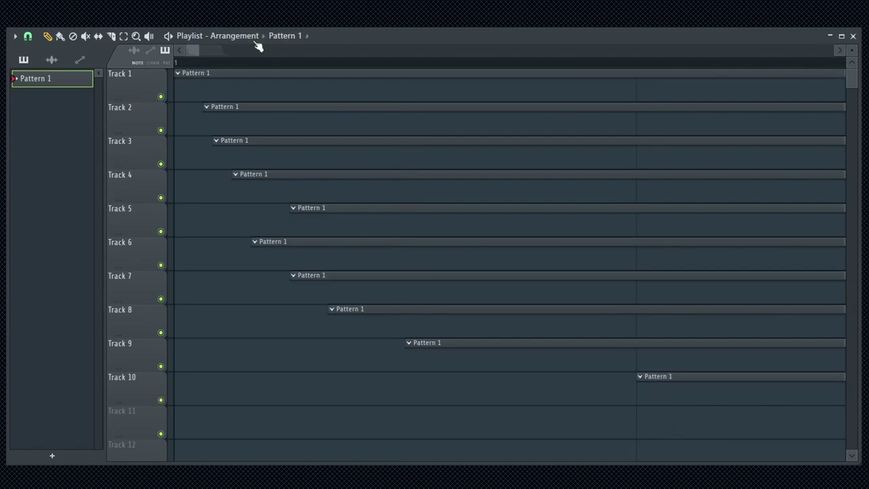
scroll(611, 68, "down", 3)
scroll(853, 53, "down", 4)
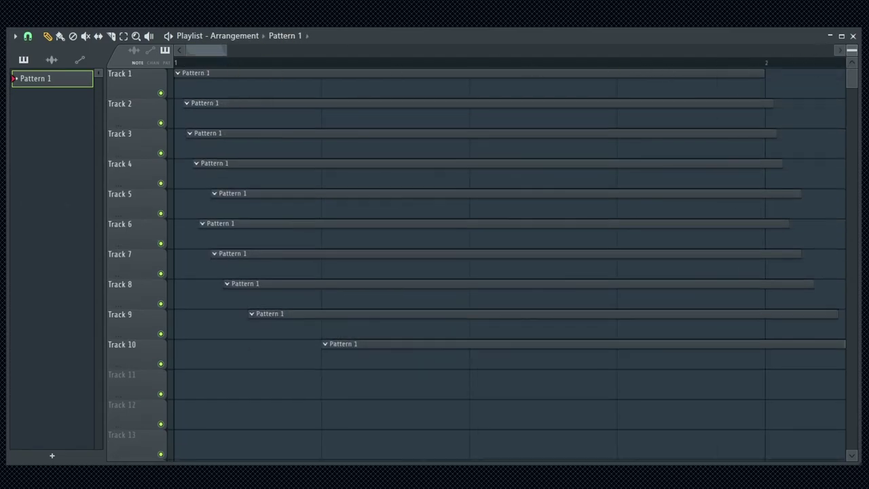
left_click(29, 36)
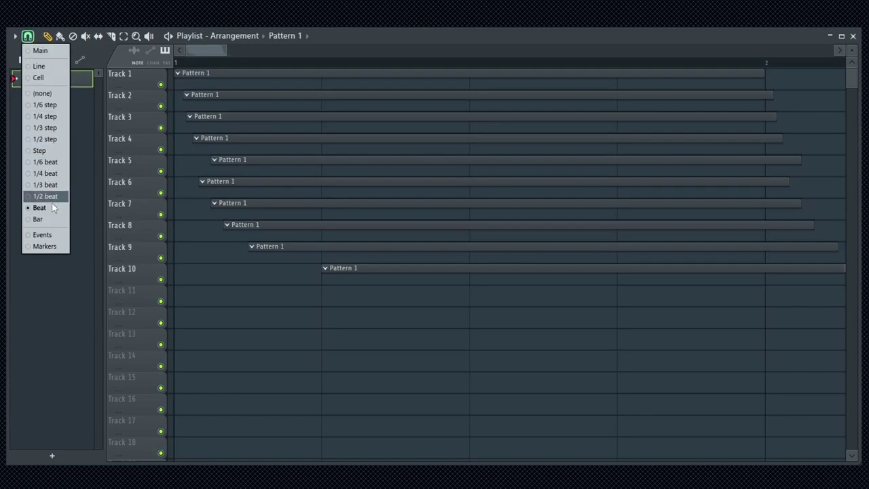
left_click(44, 218)
left_click(771, 304)
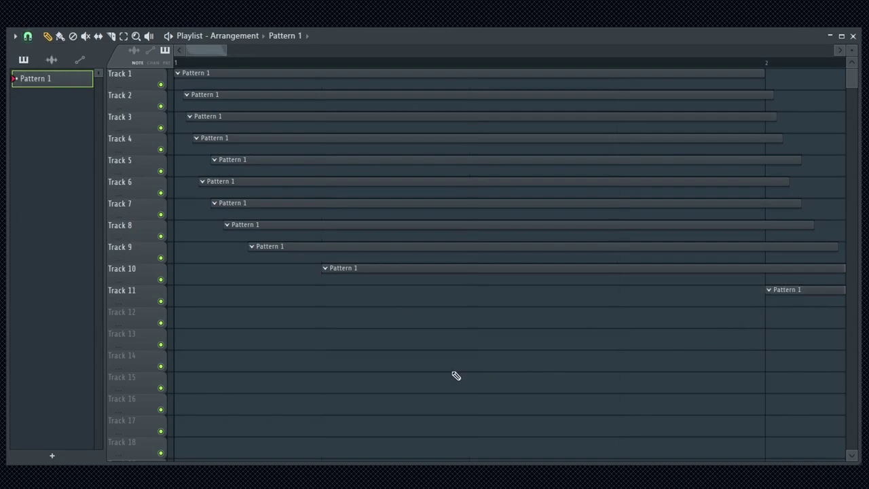